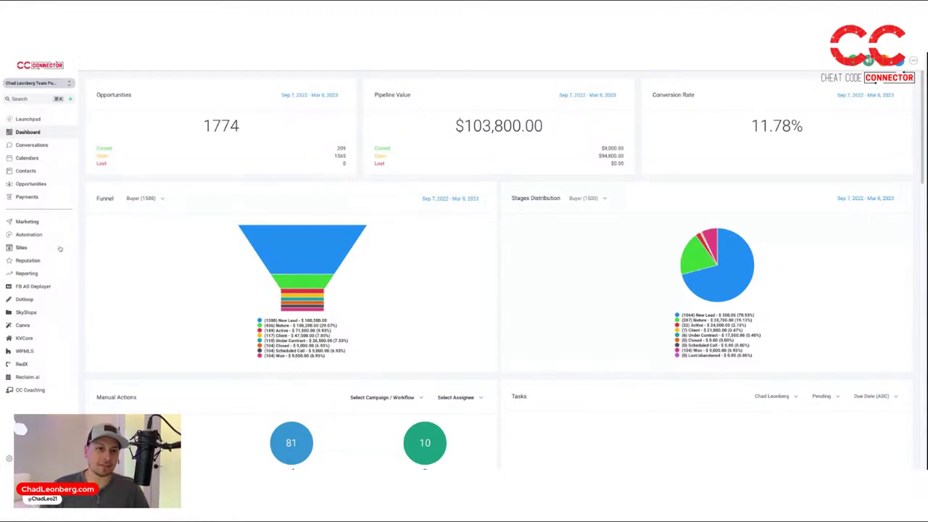
From the FB Ad Deployer, start a new campaign and browse the Real Estate Agents Buyer Leads templates.
left_click(32, 288)
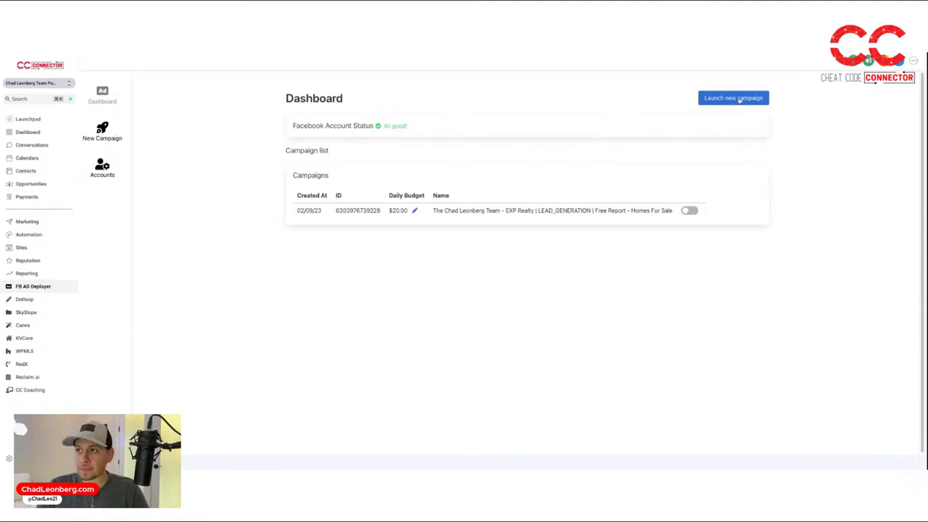
left_click(714, 100)
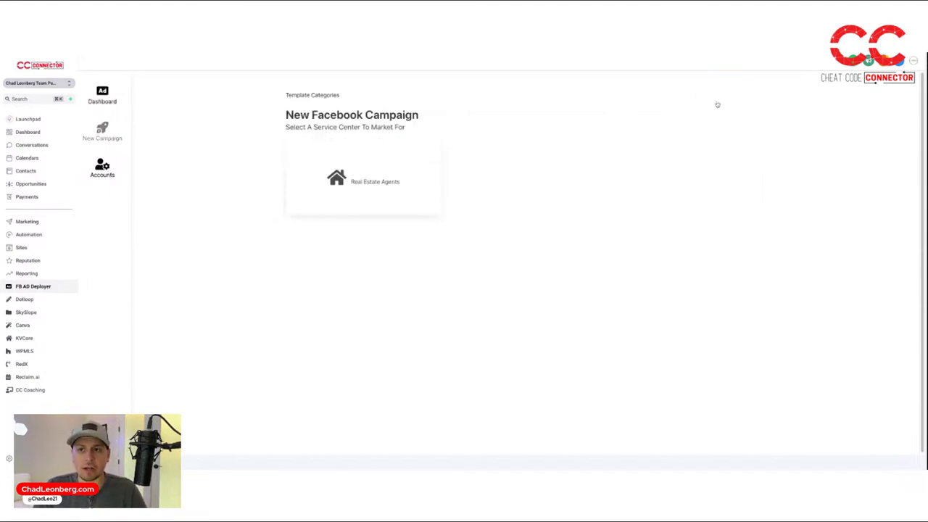
left_click(360, 172)
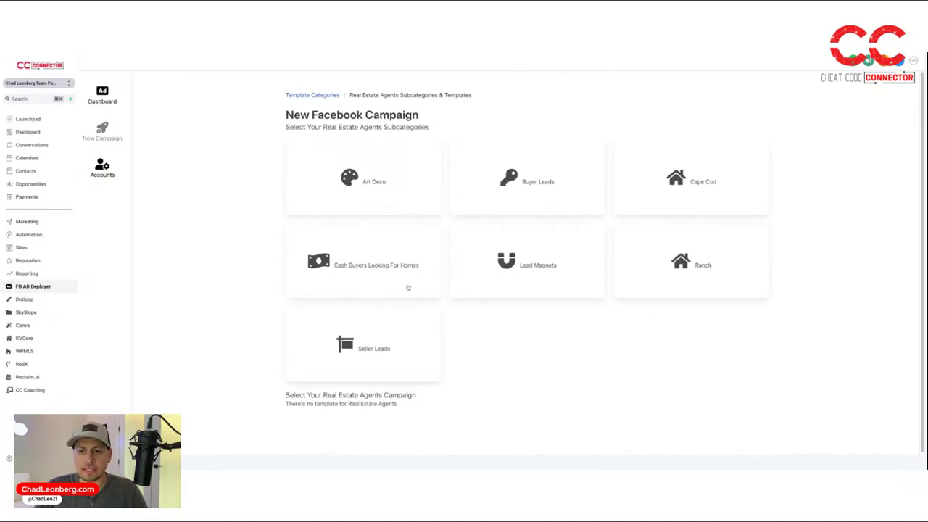
left_click(549, 181)
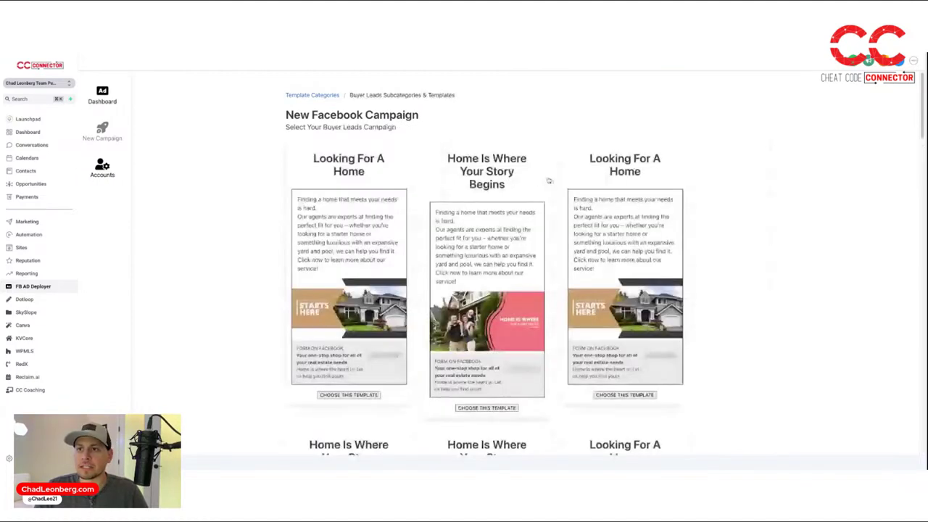
Launch a Looking For A Home campaign with daily budget 10, the agent's website URL and radius 15.
left_click(349, 386)
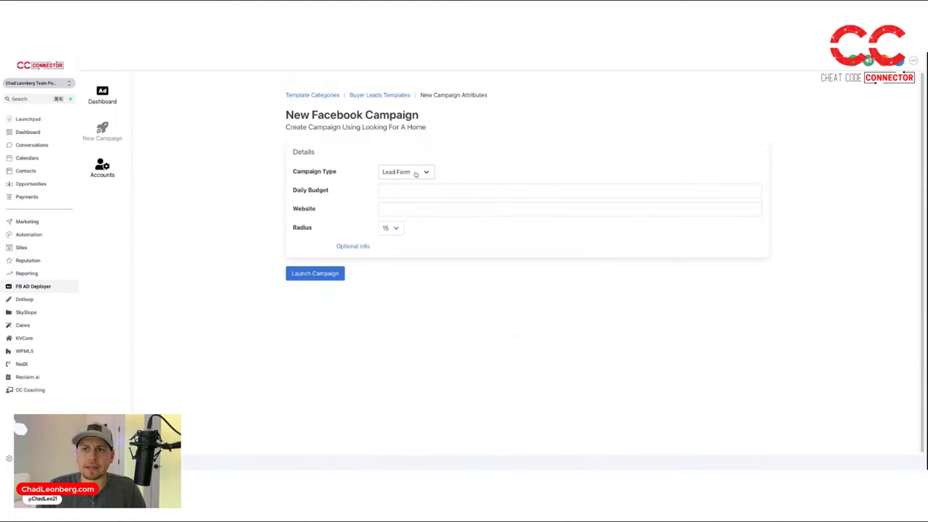
left_click(387, 191)
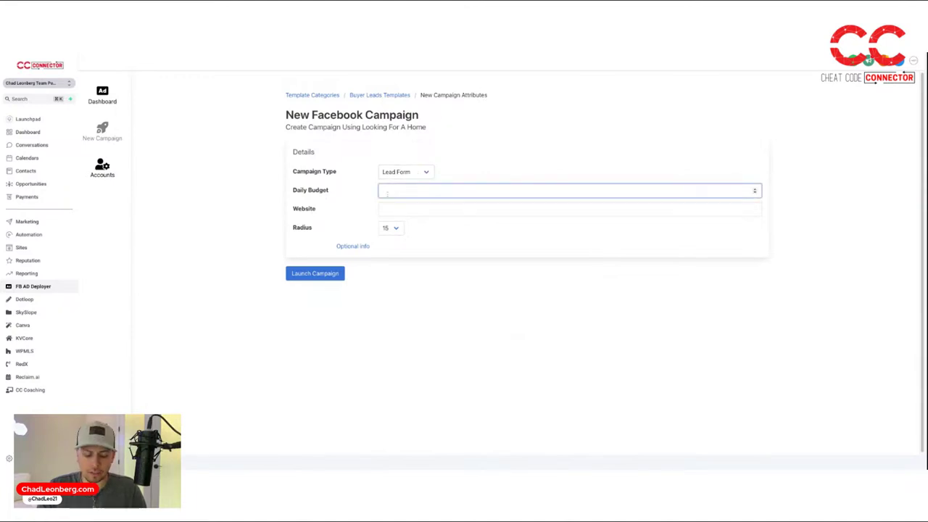
type("10")
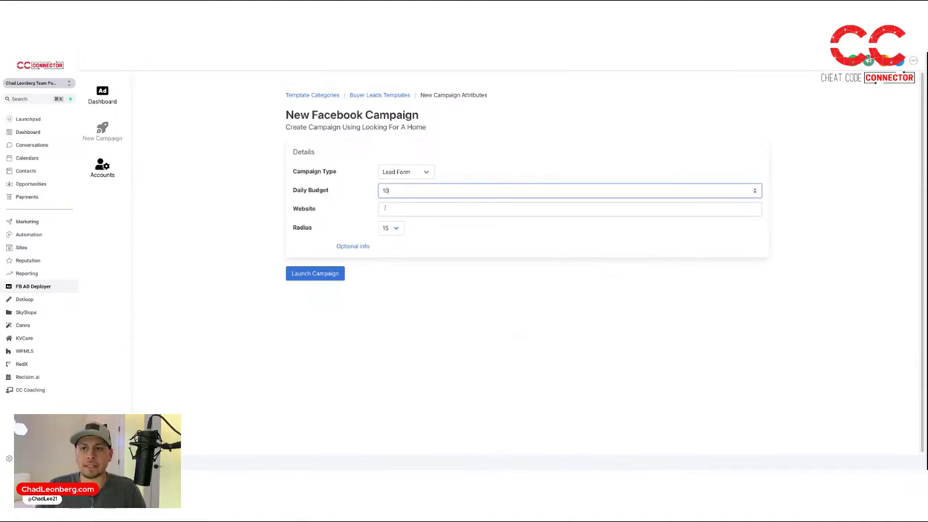
left_click(384, 210)
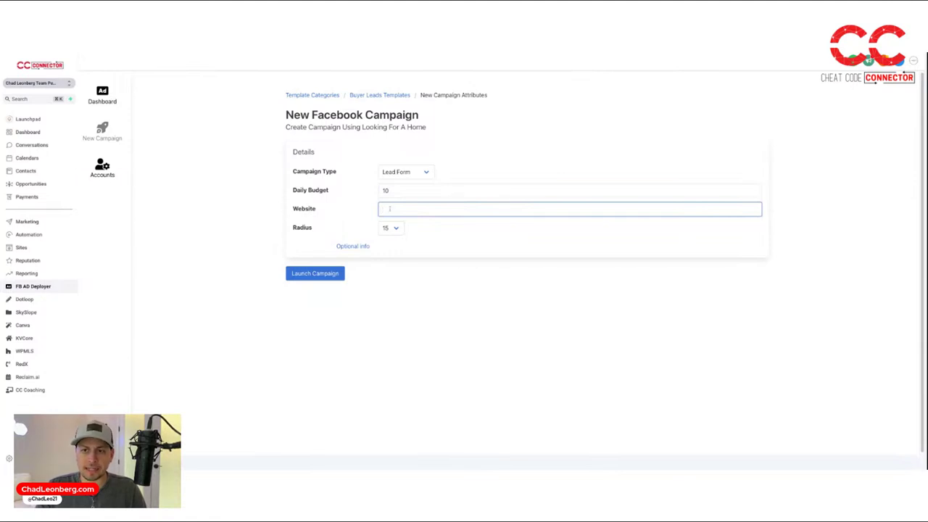
type("chadleonberg.com")
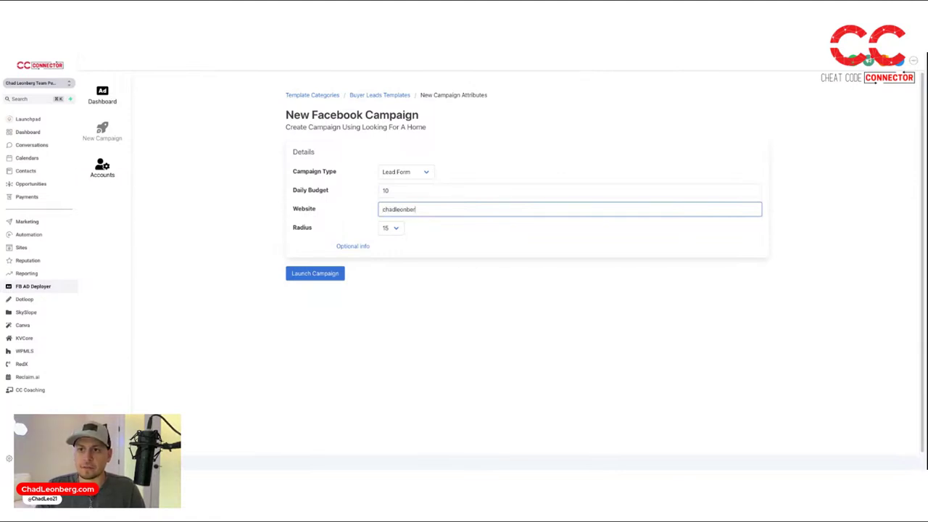
left_click(435, 241)
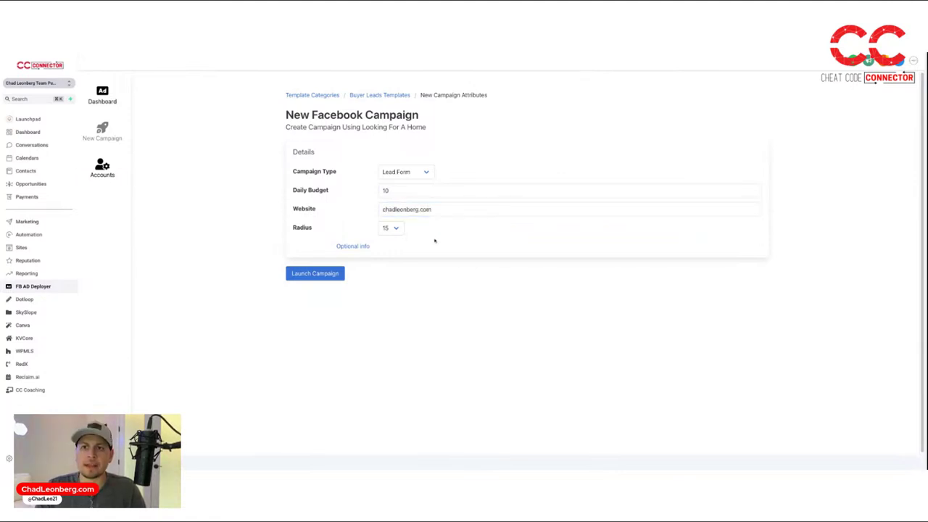
left_click(390, 231)
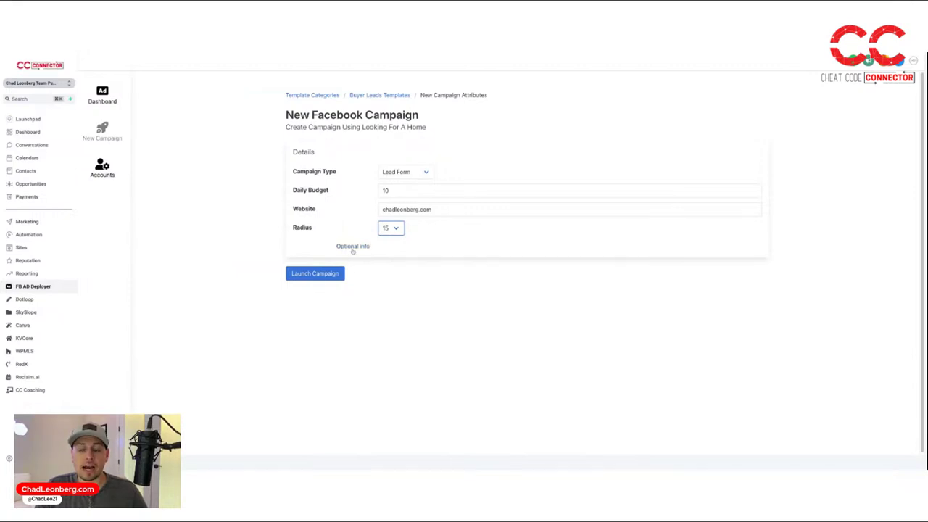
left_click(339, 273)
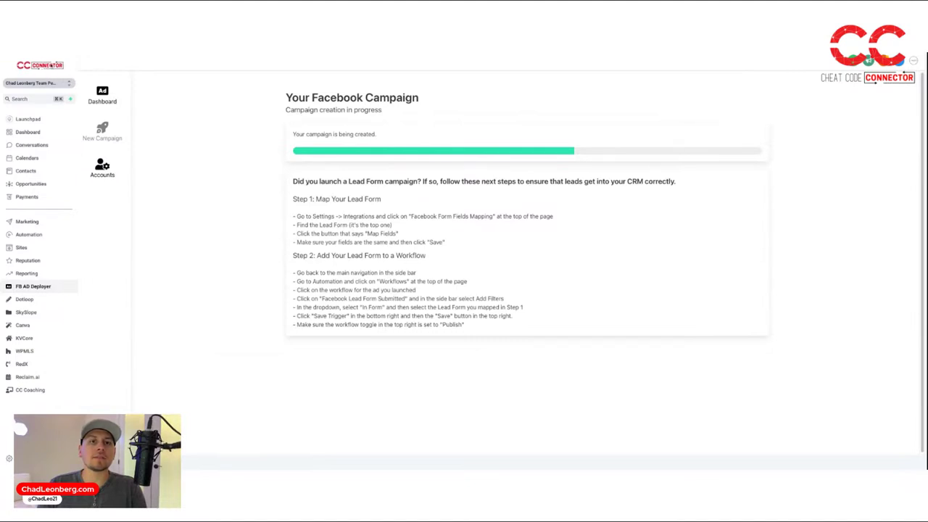
Switch to the team's sub-account and return to the ad campaign list.
left_click(60, 84)
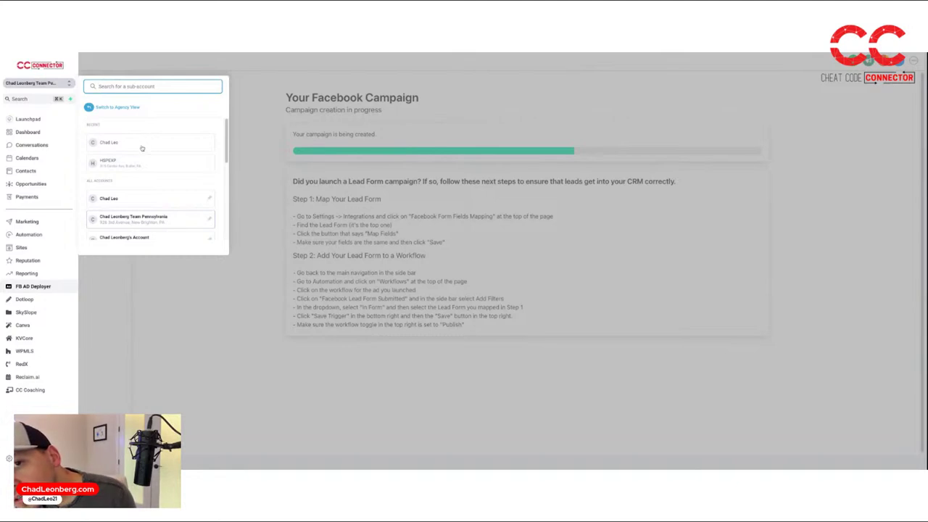
left_click(147, 223)
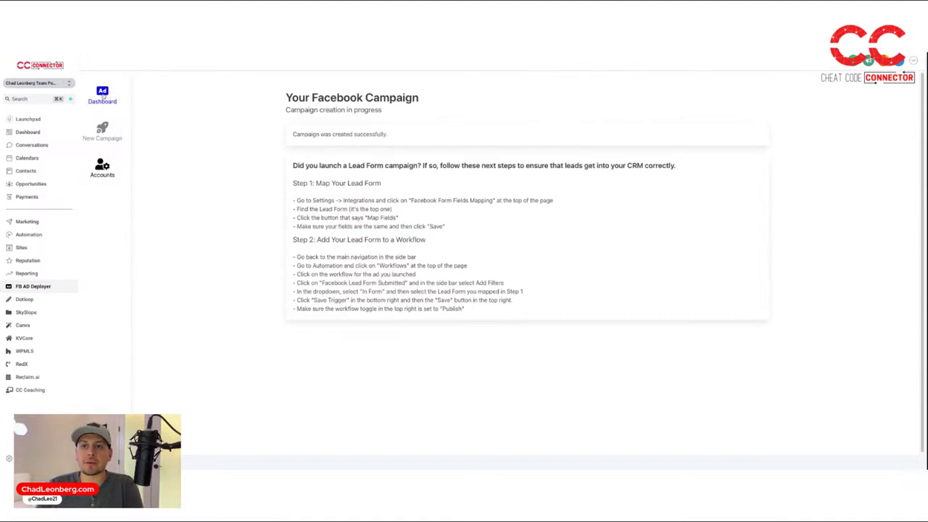
left_click(103, 96)
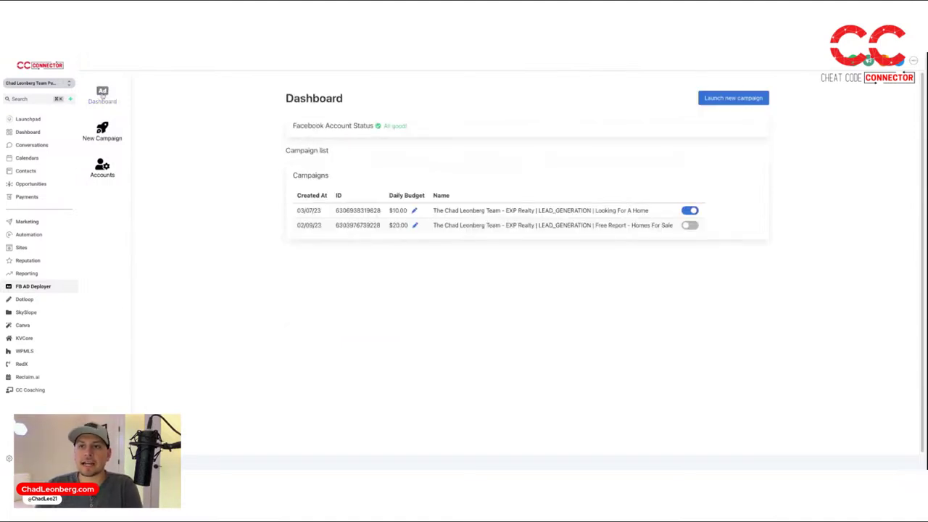
Start another campaign from the Real Estate Agents Lead Magnets 'Free Report - Homes For Sale' template.
left_click(724, 99)
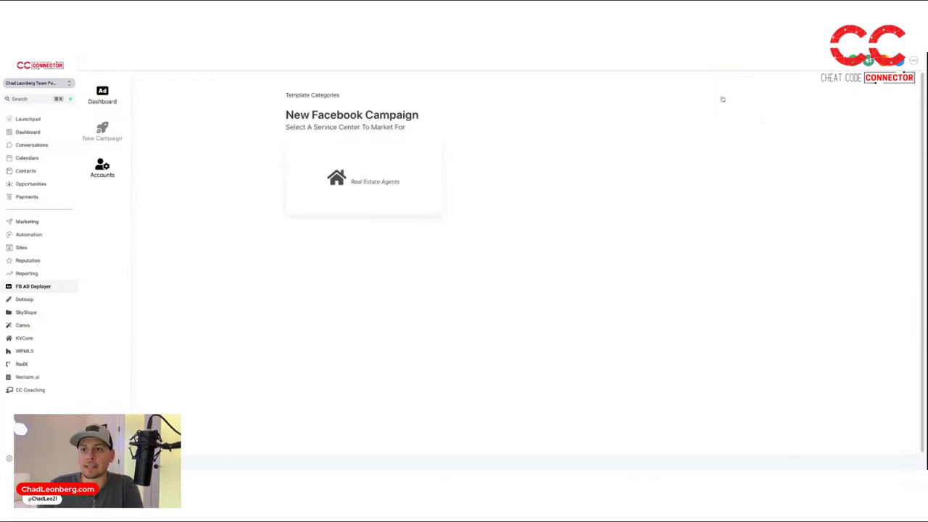
left_click(389, 174)
left_click(519, 262)
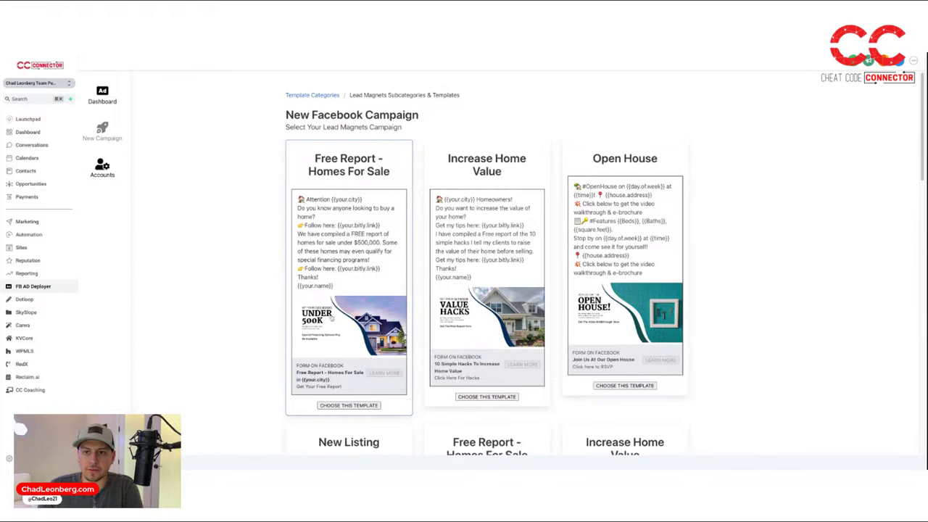
left_click(347, 406)
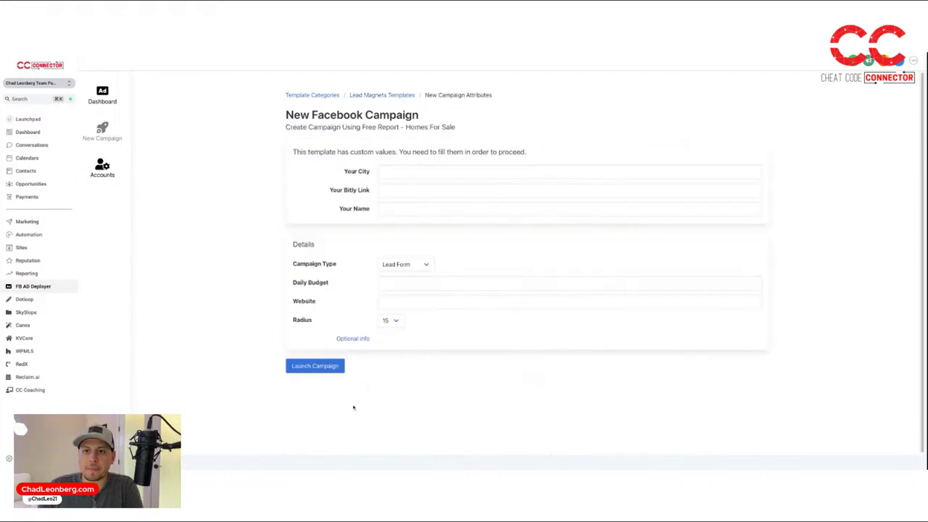
Reveal the optional campaign settings and expand the Custom Audiences section.
left_click(419, 173)
left_click(401, 190)
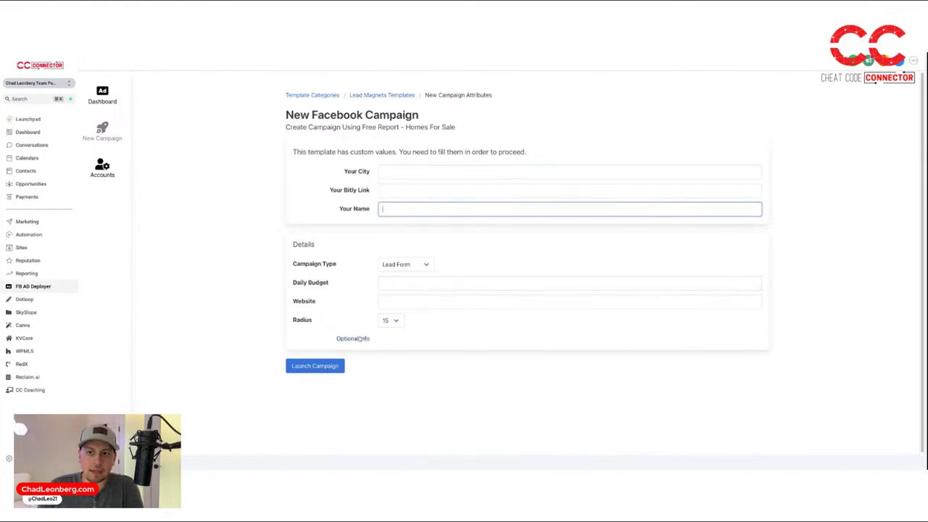
left_click(353, 339)
scroll(363, 338, "down", 3)
left_click(741, 250)
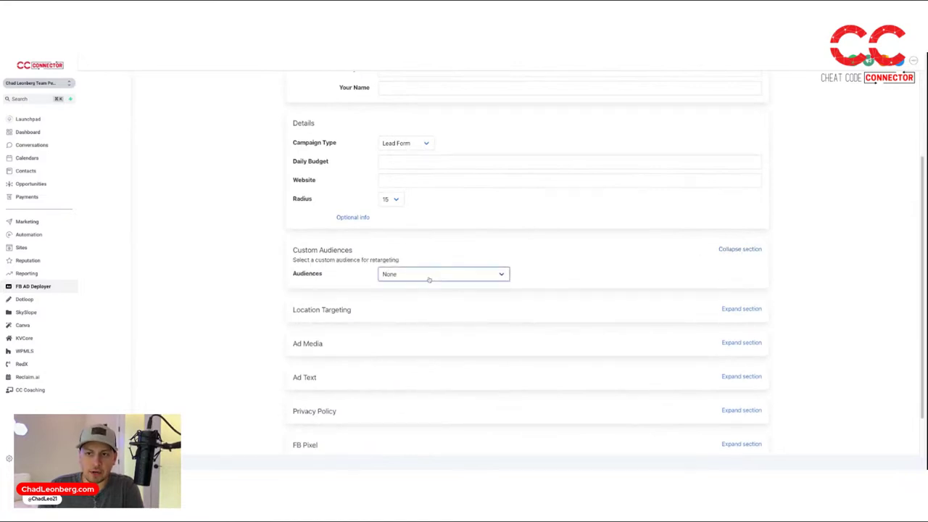
Set Location Targeting to Address.
scroll(553, 263, "down", 1)
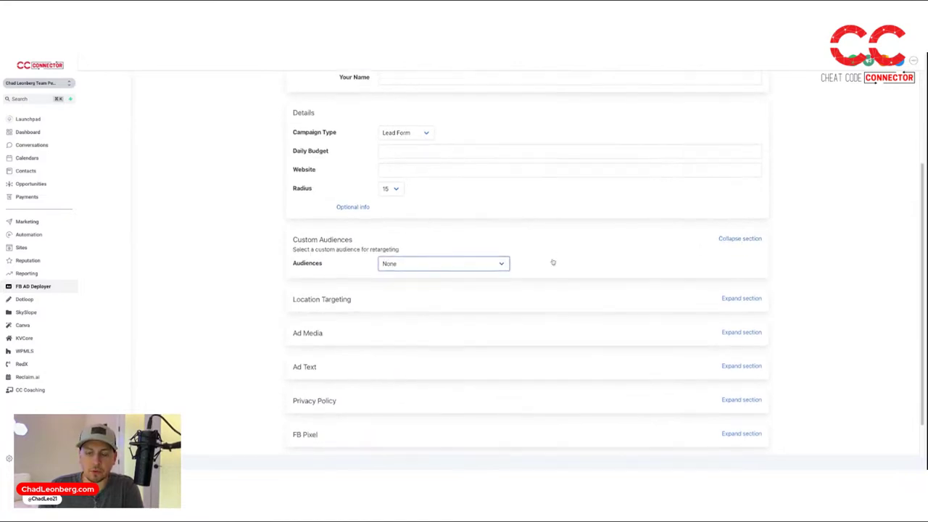
left_click(734, 295)
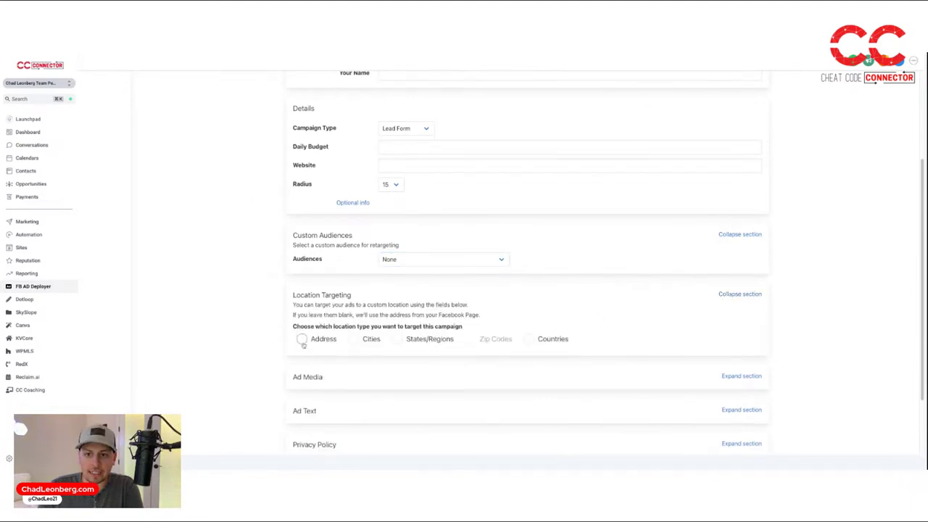
left_click(301, 340)
Try the Ad Media sources, then set the media source to Upload Media.
scroll(570, 356, "down", 3)
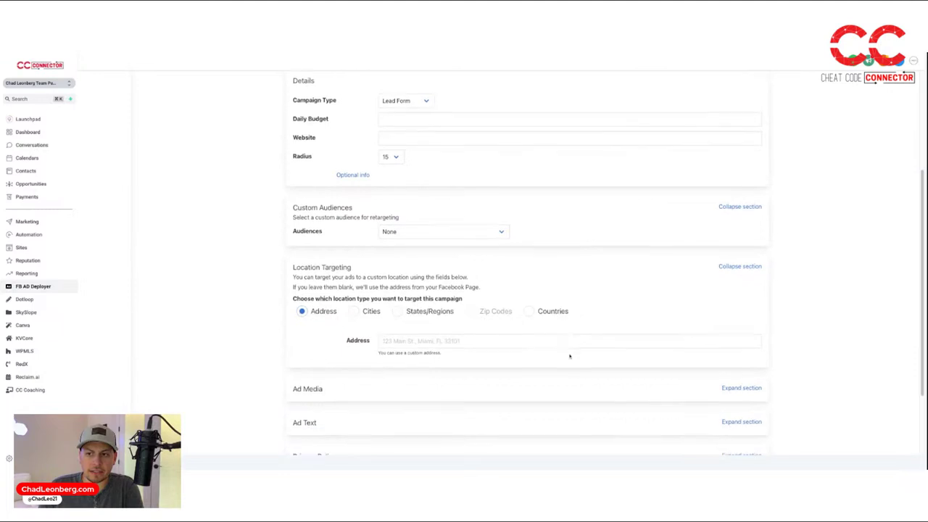
left_click(745, 293)
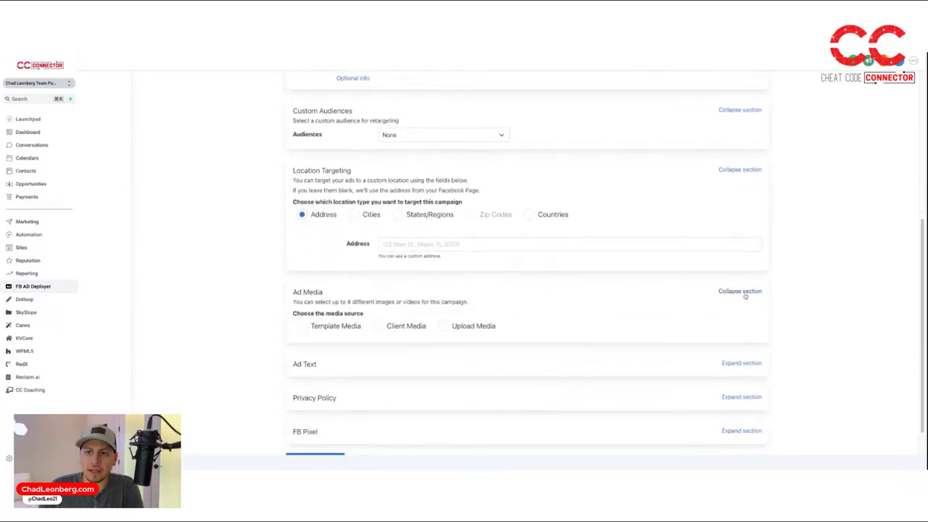
left_click(302, 327)
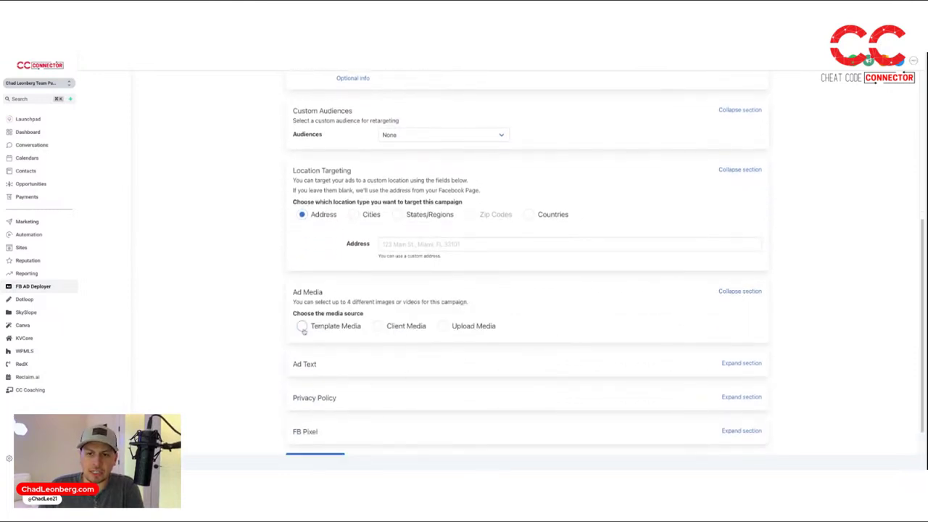
scroll(340, 366, "down", 1)
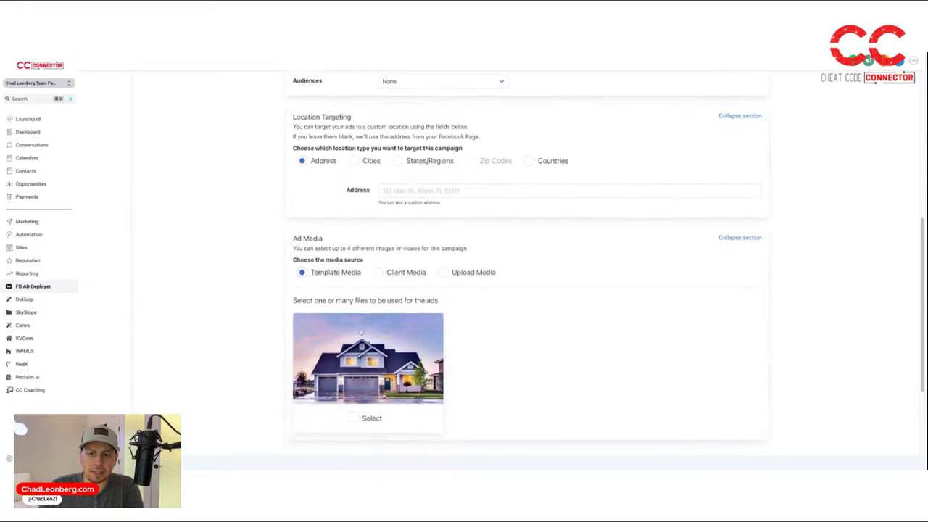
left_click(380, 272)
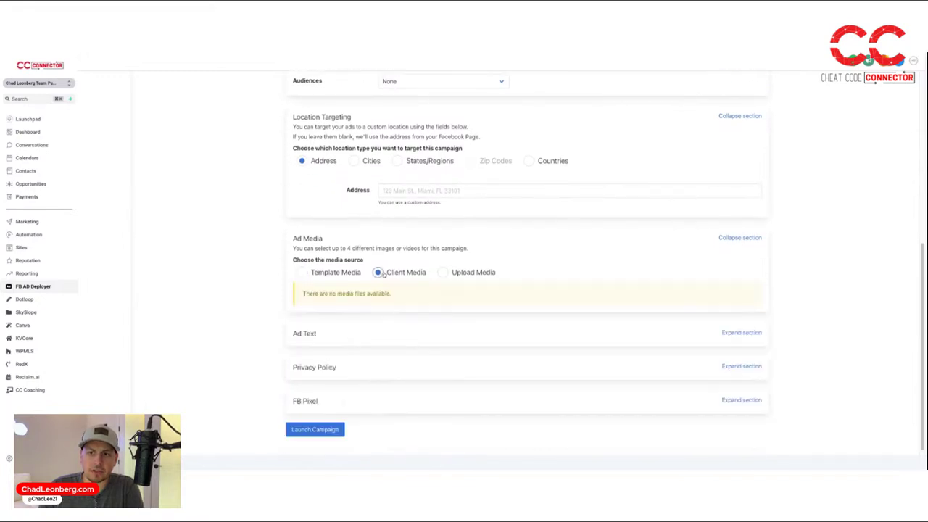
left_click(454, 275)
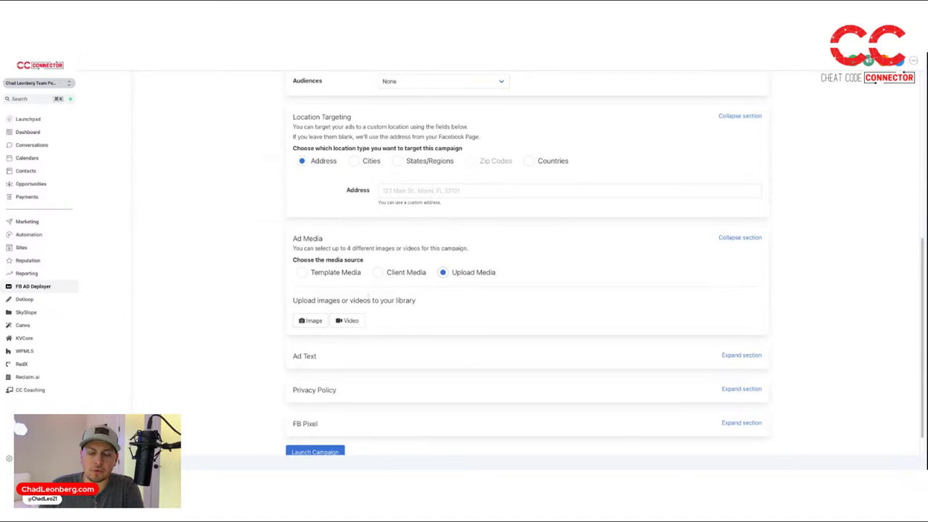
Expand the Ad Text section to show the headline and text fields.
scroll(363, 309, "down", 1)
left_click(741, 325)
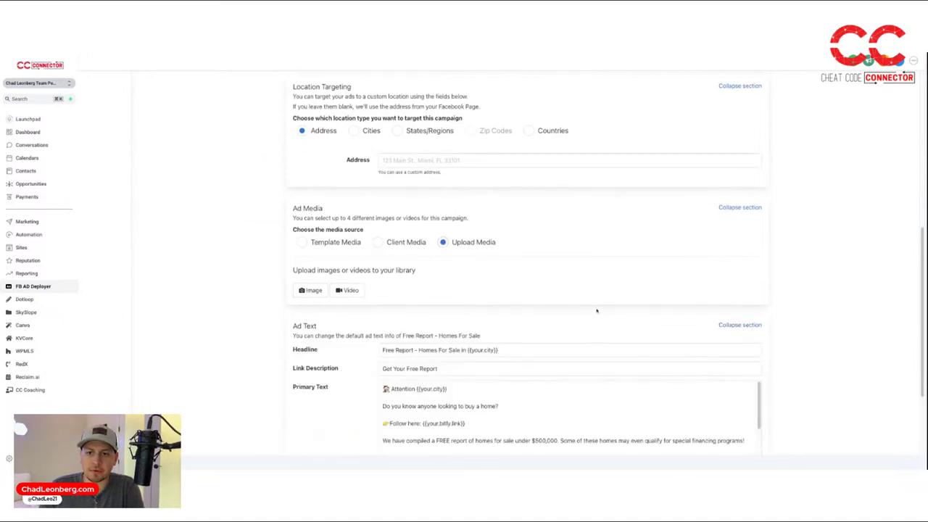
scroll(483, 284, "down", 4)
scroll(483, 284, "down", 2)
scroll(478, 282, "up", 2)
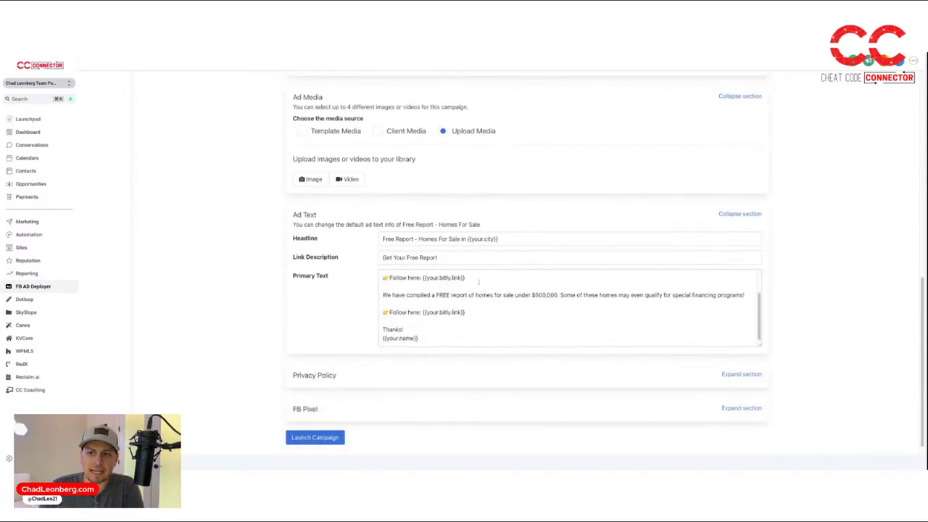
left_click_drag(416, 277, 448, 278)
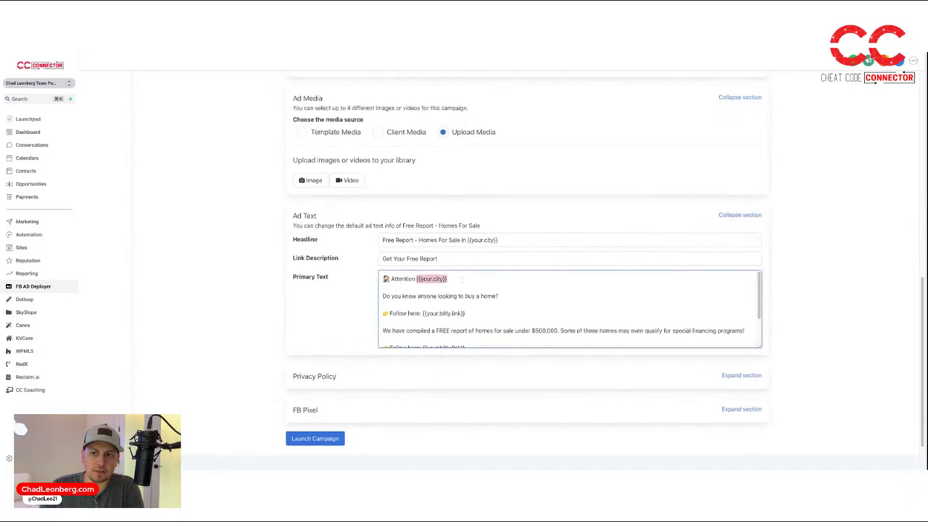
scroll(527, 290, "up", 8)
scroll(385, 120, "up", 4)
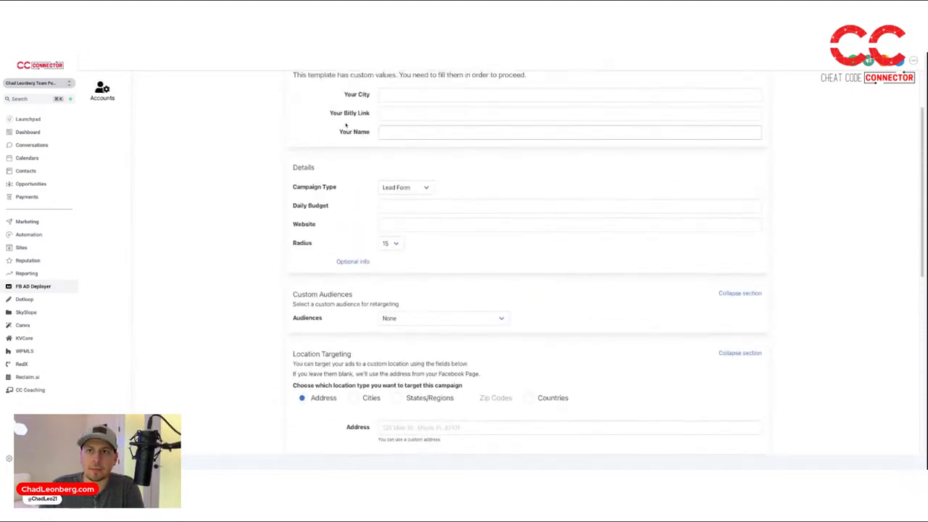
scroll(386, 119, "down", 9)
scroll(385, 120, "down", 3)
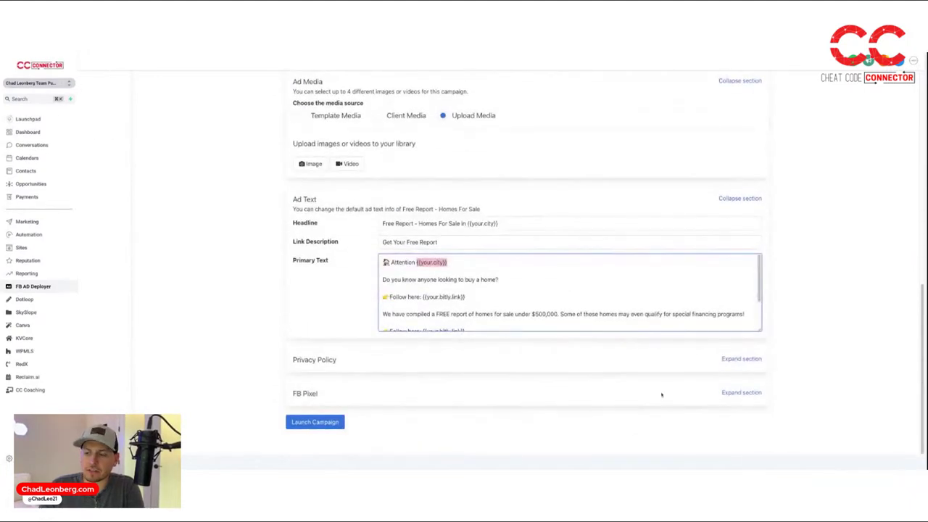
Expand the Privacy Policy and FB Pixel sections, leaving Meta Pixel at No pixel.
left_click(733, 361)
scroll(541, 364, "down", 1)
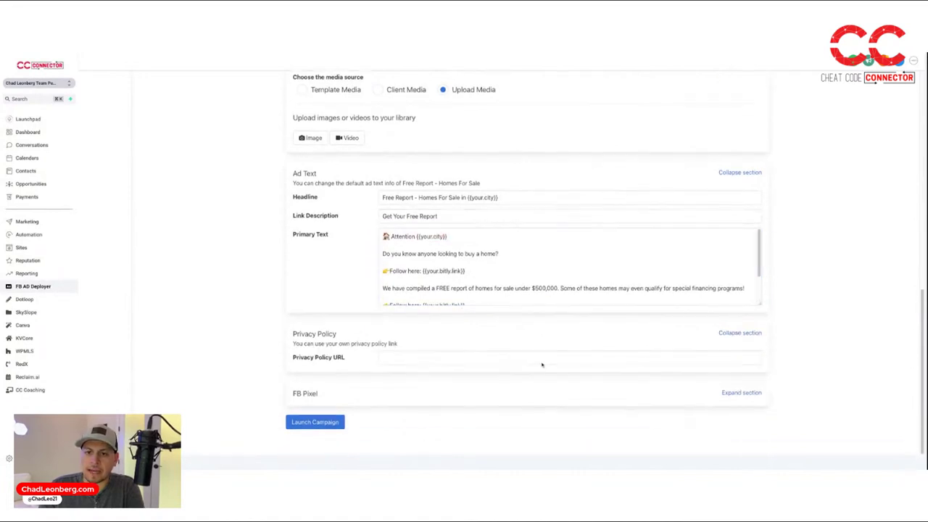
left_click(742, 392)
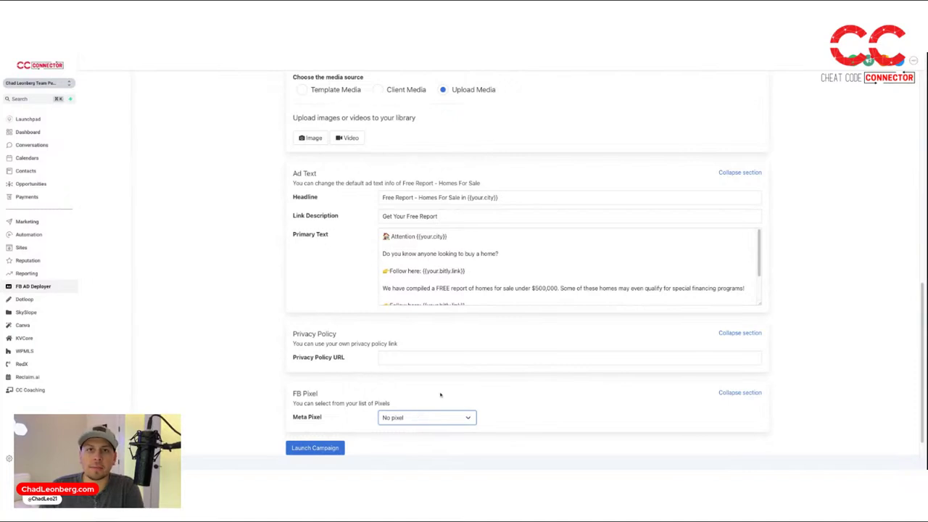
scroll(440, 394, "up", 15)
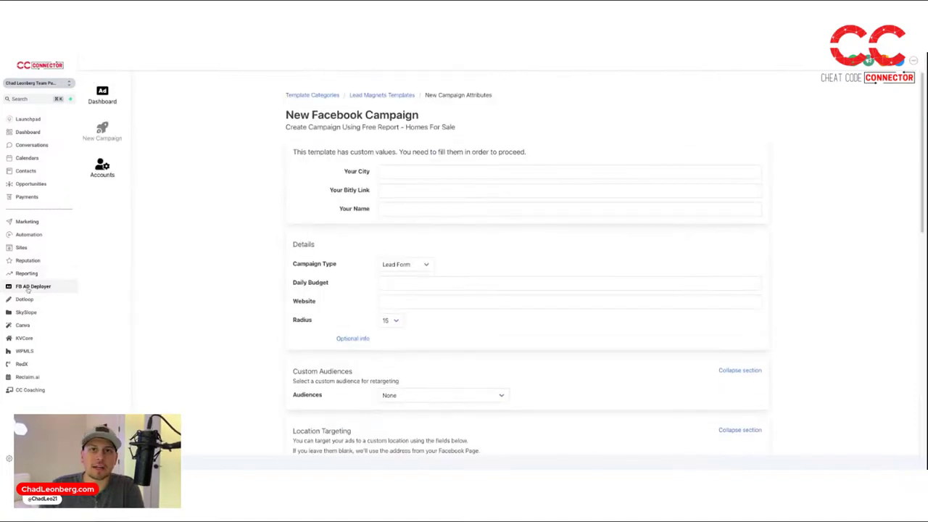
On the FB Ad Deployer dashboard, switch off the $10.00 Looking For A Home campaign.
left_click(29, 287)
left_click(100, 95)
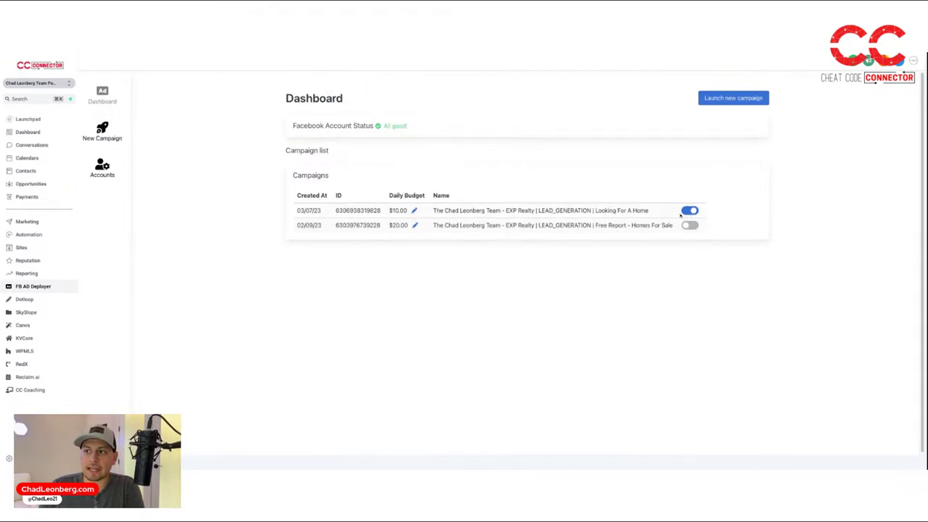
left_click(693, 212)
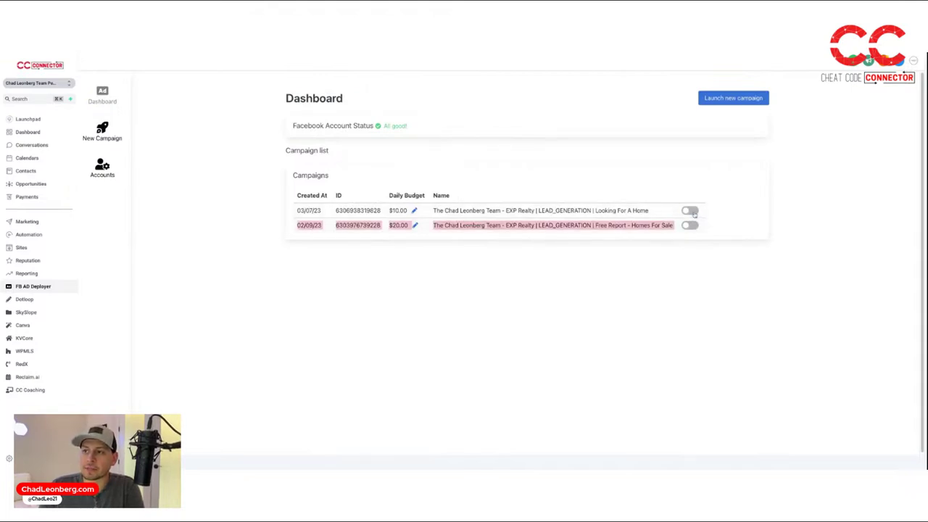